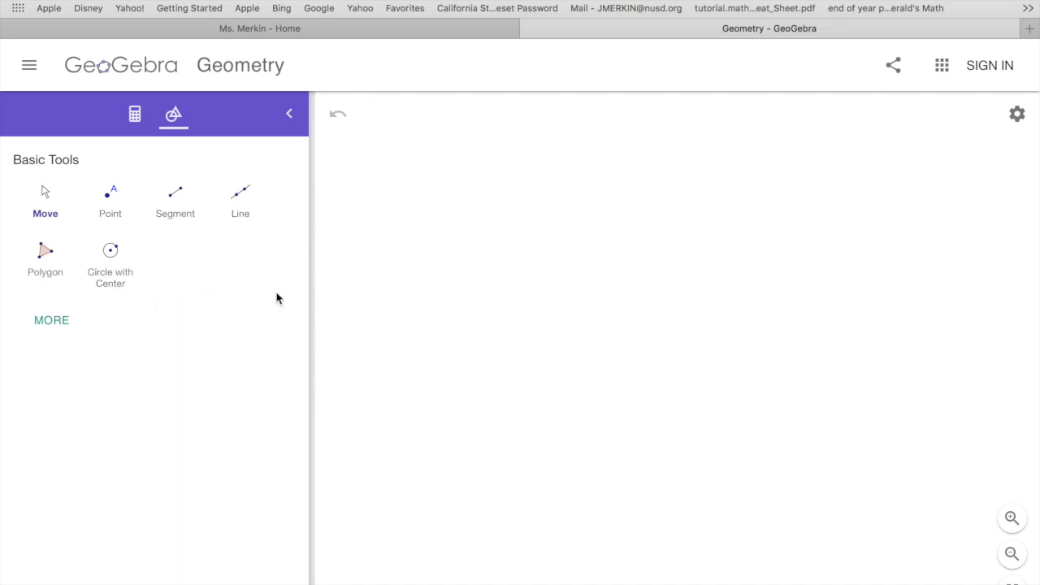
Expand the tool panel with MORE to reveal the Edit, Construct and Measure tool groups
click(46, 328)
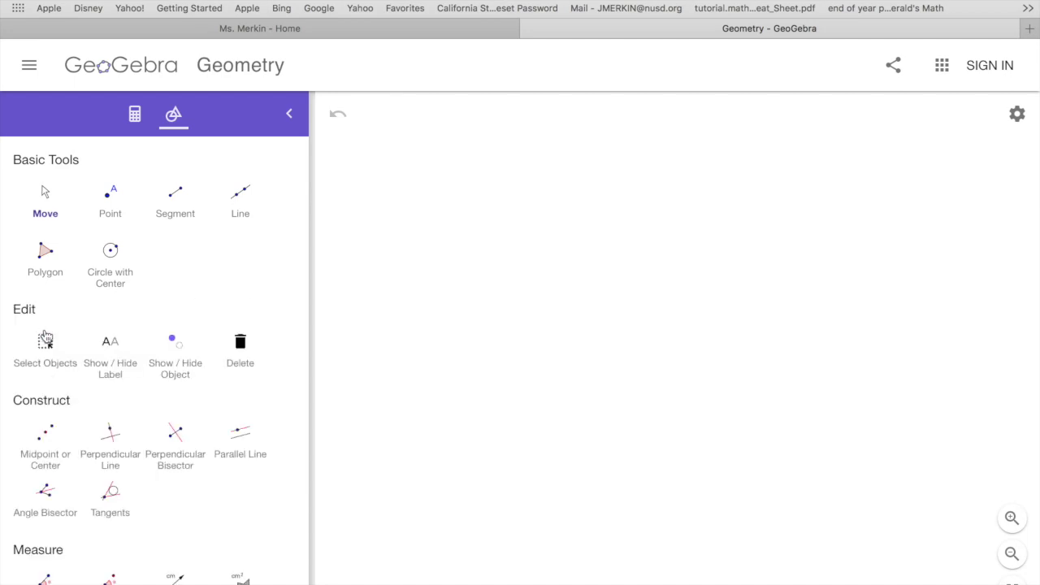
Scroll the tool list down to Transform and Media and activate the Polygon tool
scroll(93, 551, down, 2)
scroll(93, 550, down, 10)
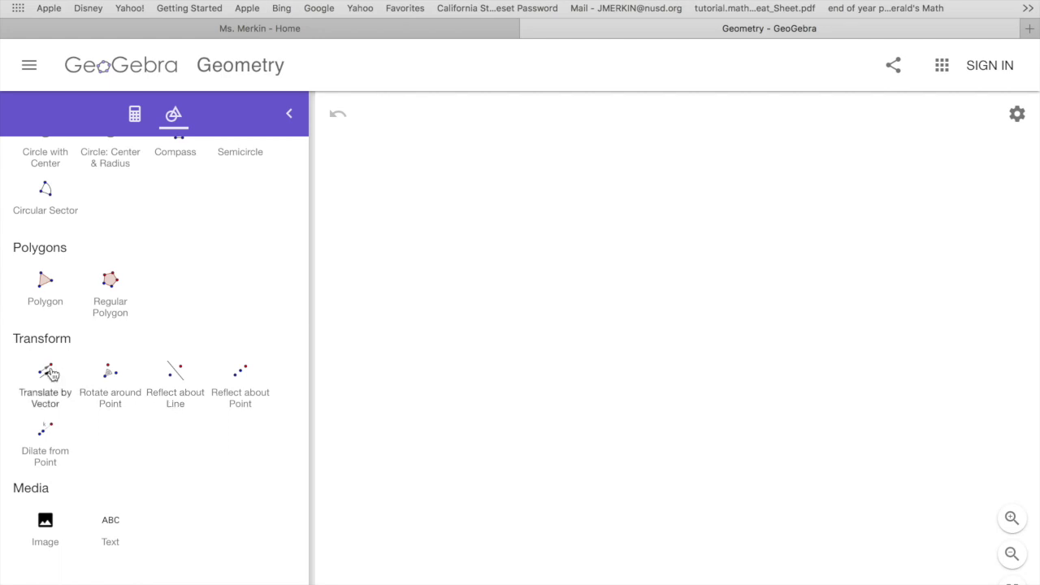
click(45, 286)
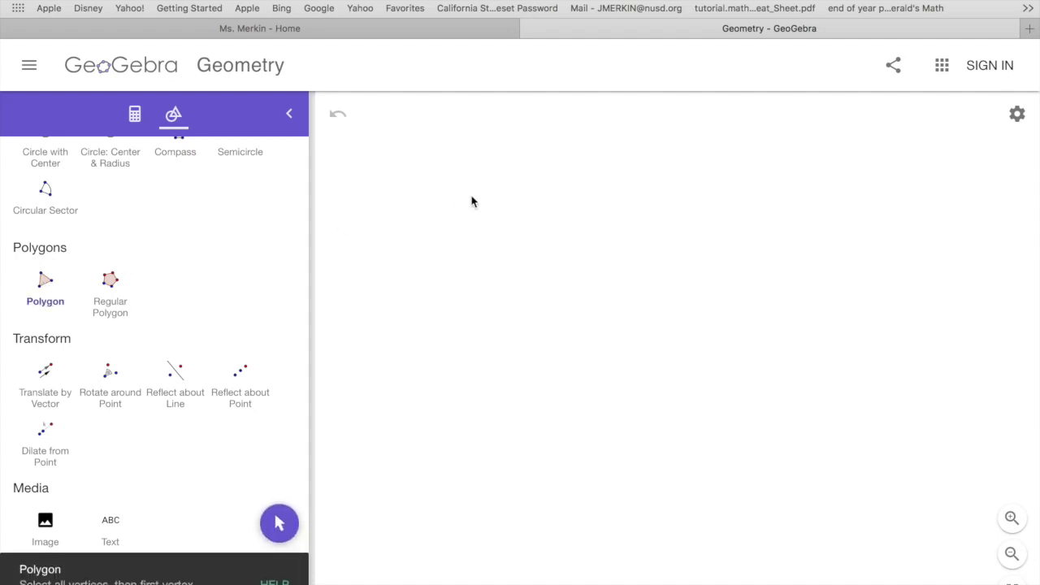
Draw triangle ABC by placing vertices A, B, C and closing back at A
click(508, 186)
click(437, 313)
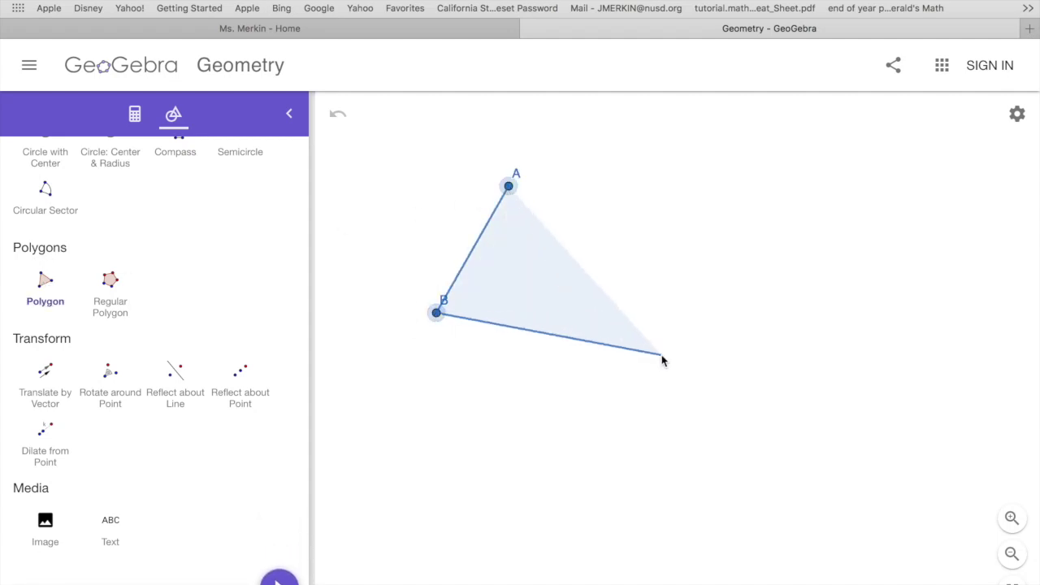
click(660, 354)
click(508, 186)
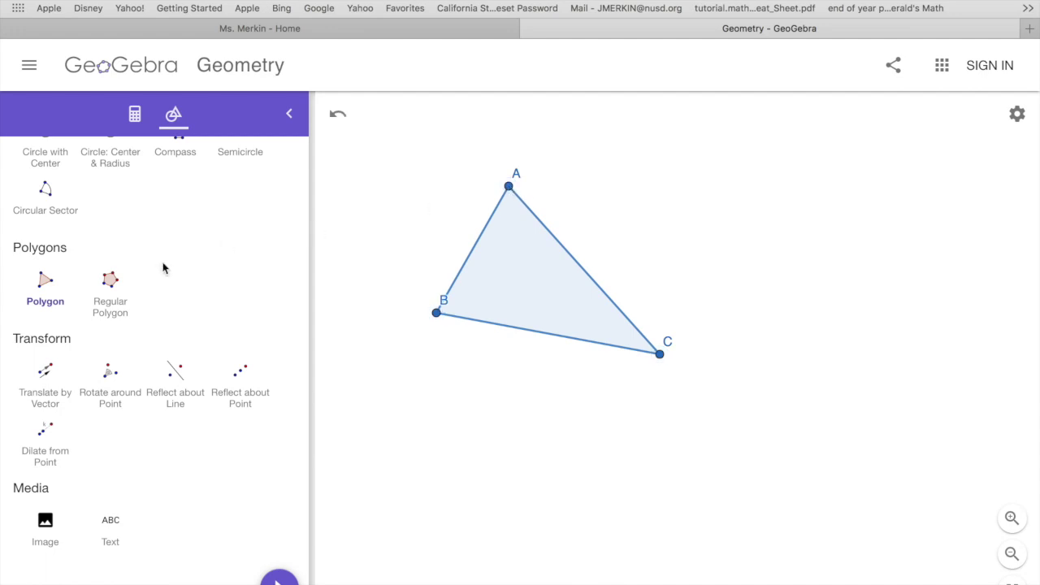
Draw line DE through new points D and E right of the triangle, then zoom out
scroll(162, 269, up, 5)
click(242, 202)
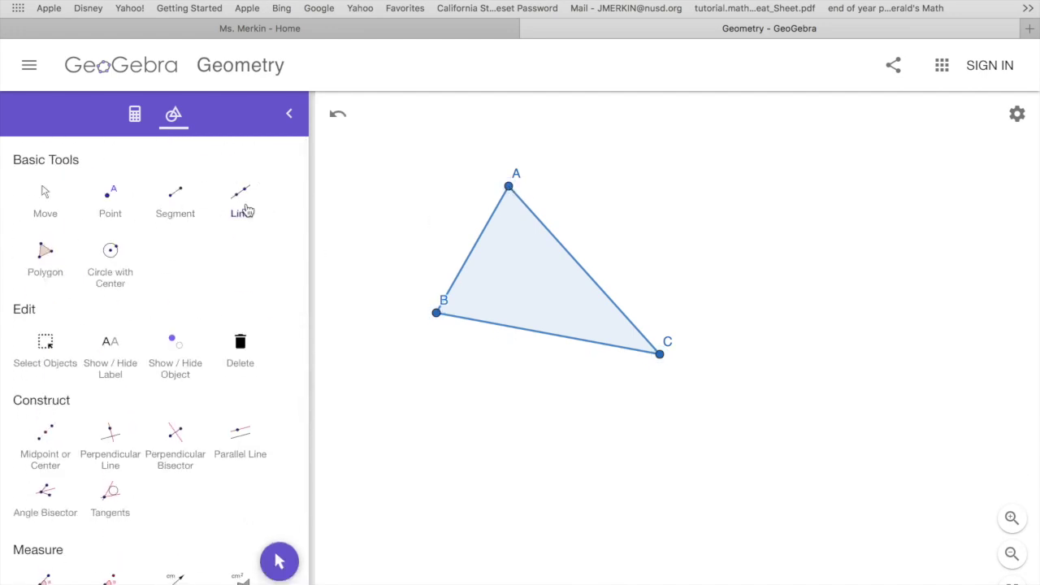
click(702, 175)
click(736, 442)
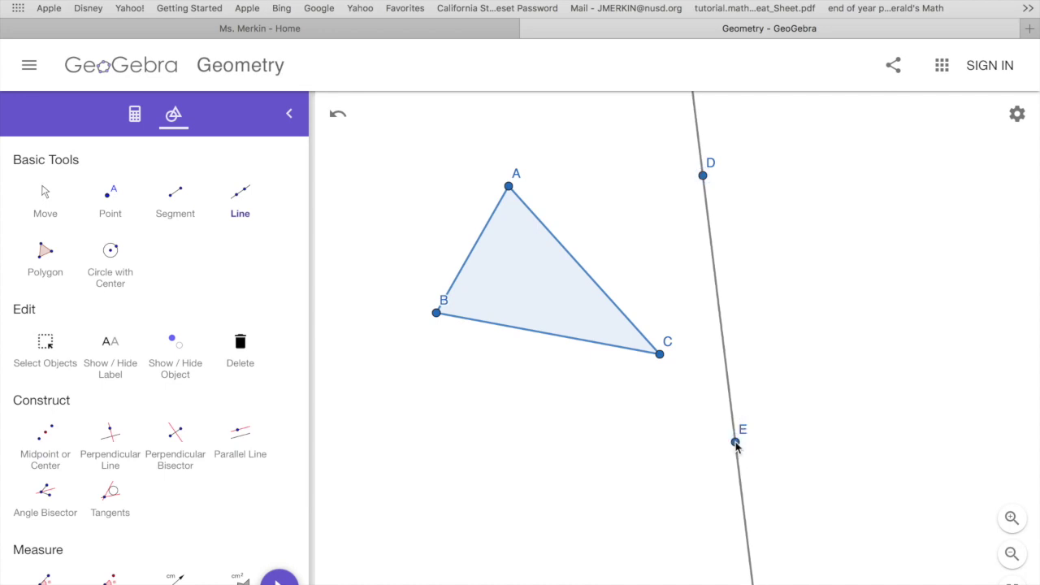
click(1012, 554)
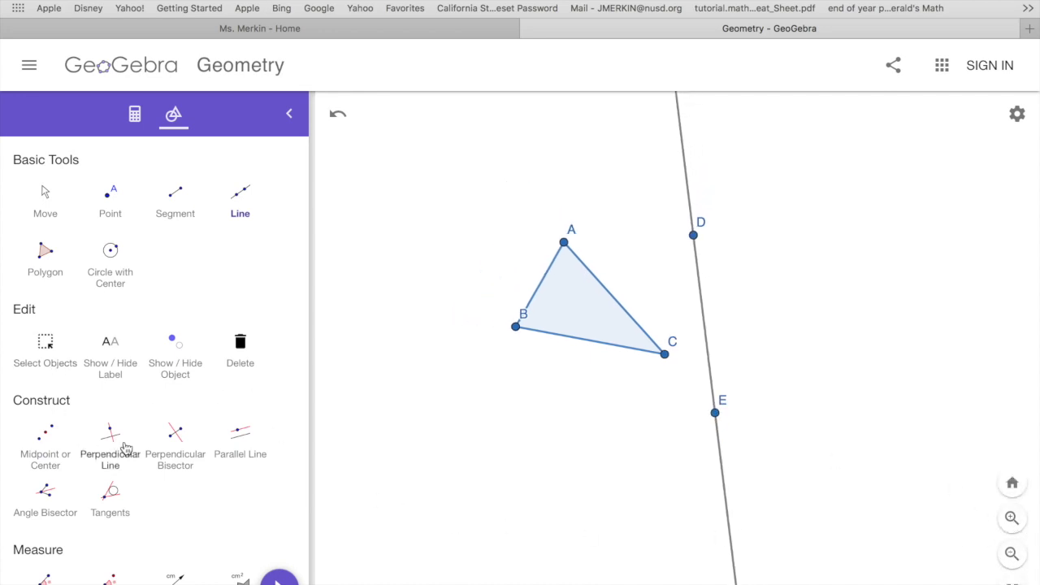
scroll(128, 448, down, 10)
Translate triangle ABC along a vector from C to a point past line DE, creating A'B'C'
scroll(126, 448, down, 4)
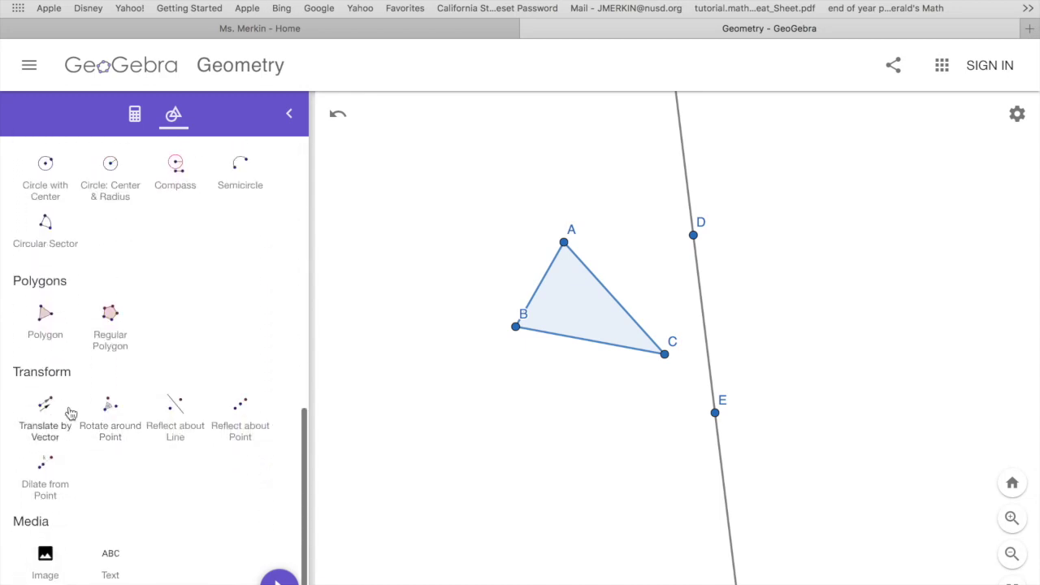
click(46, 387)
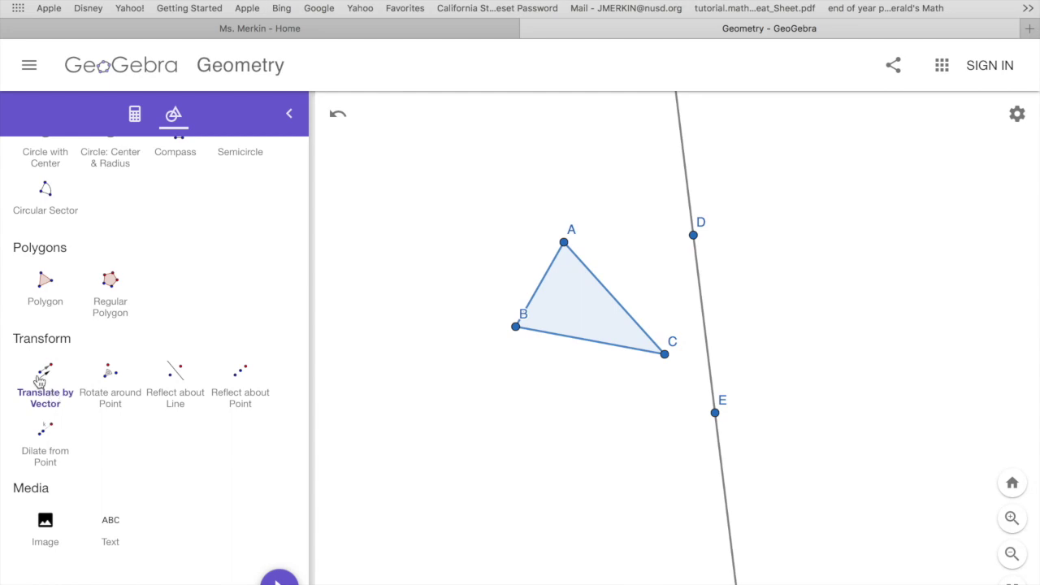
click(45, 390)
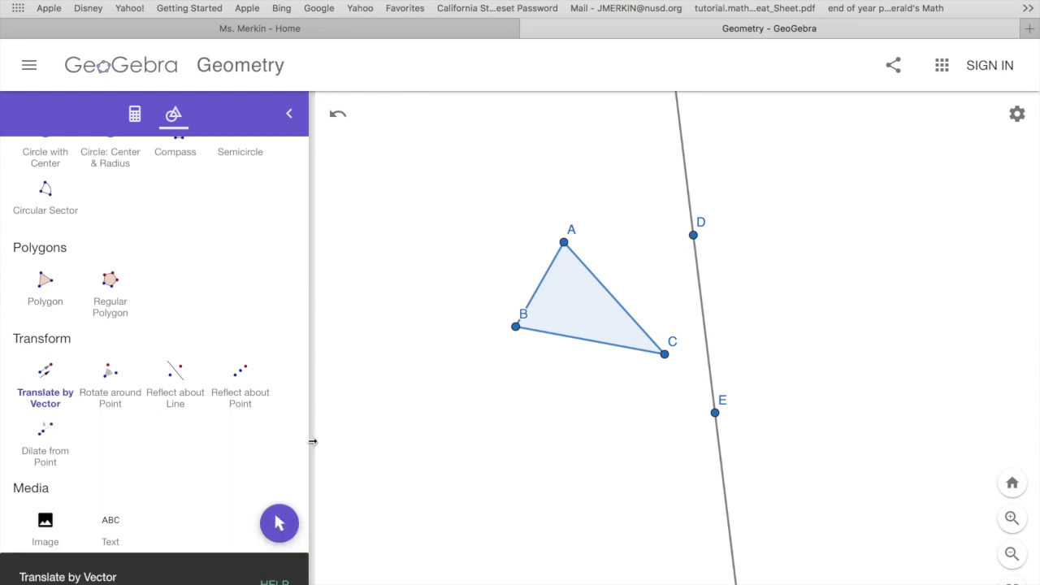
click(583, 312)
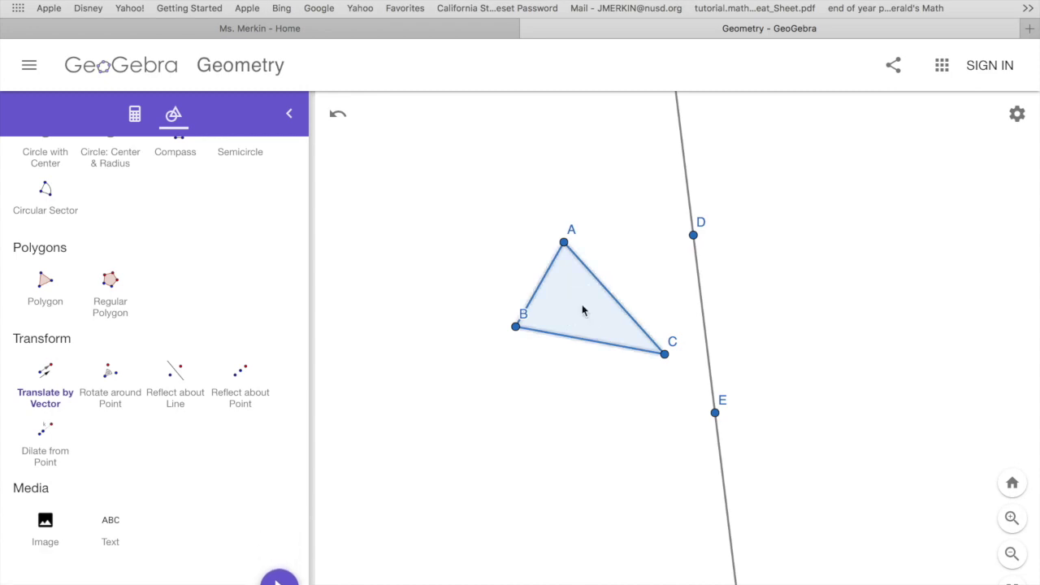
click(666, 356)
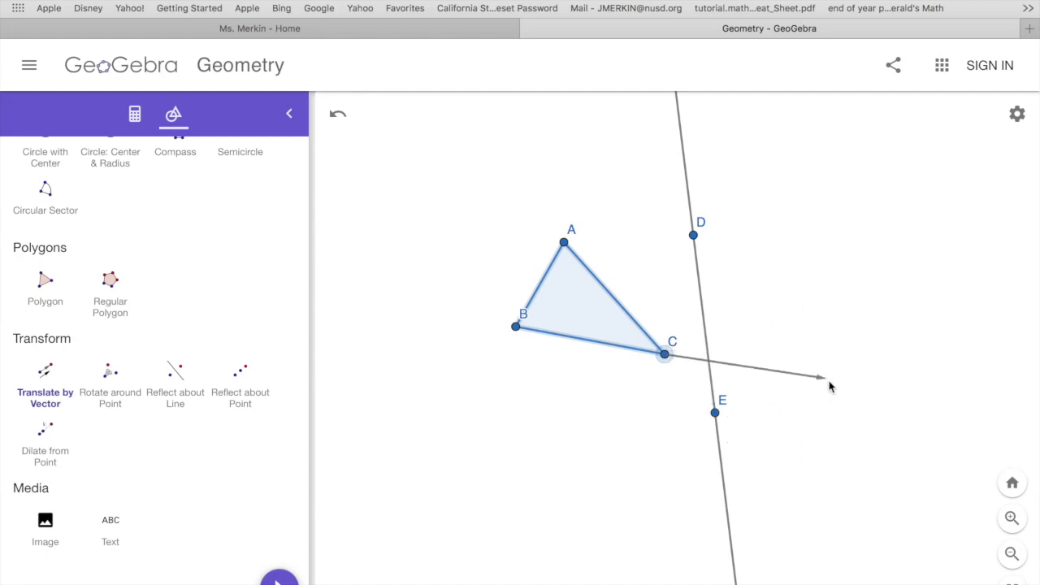
click(843, 397)
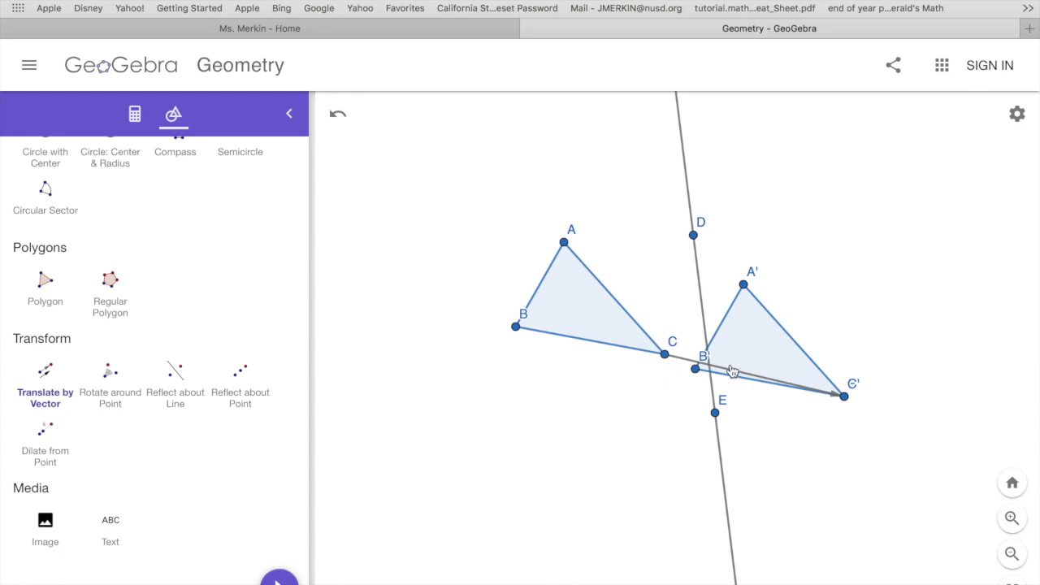
click(1012, 518)
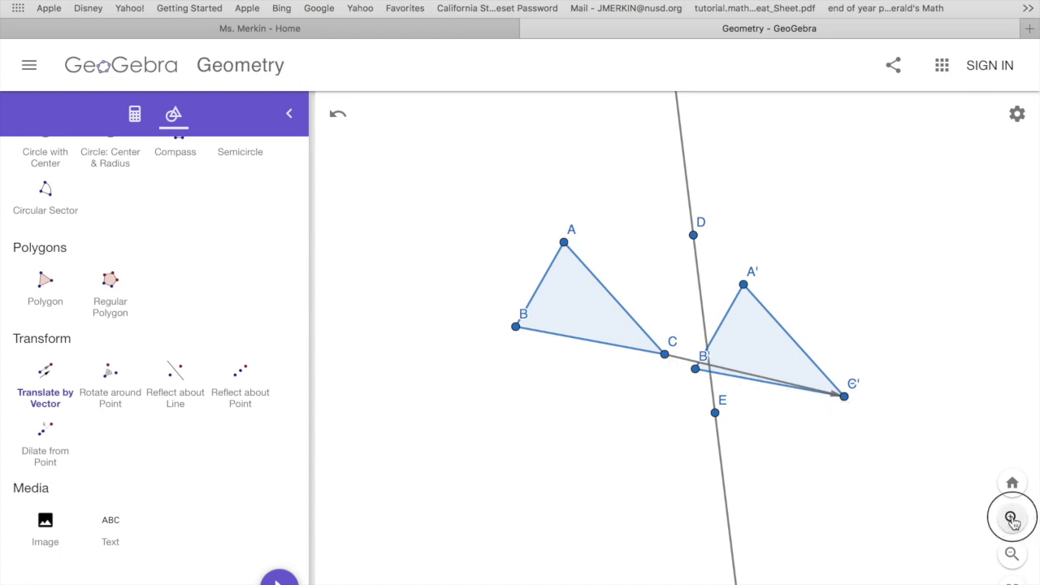
click(1012, 517)
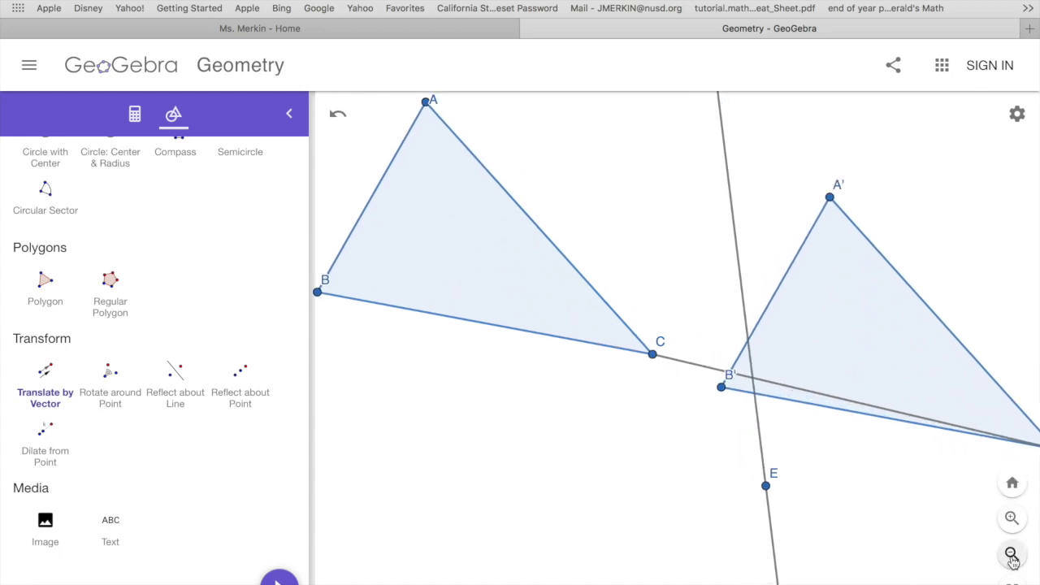
click(1011, 554)
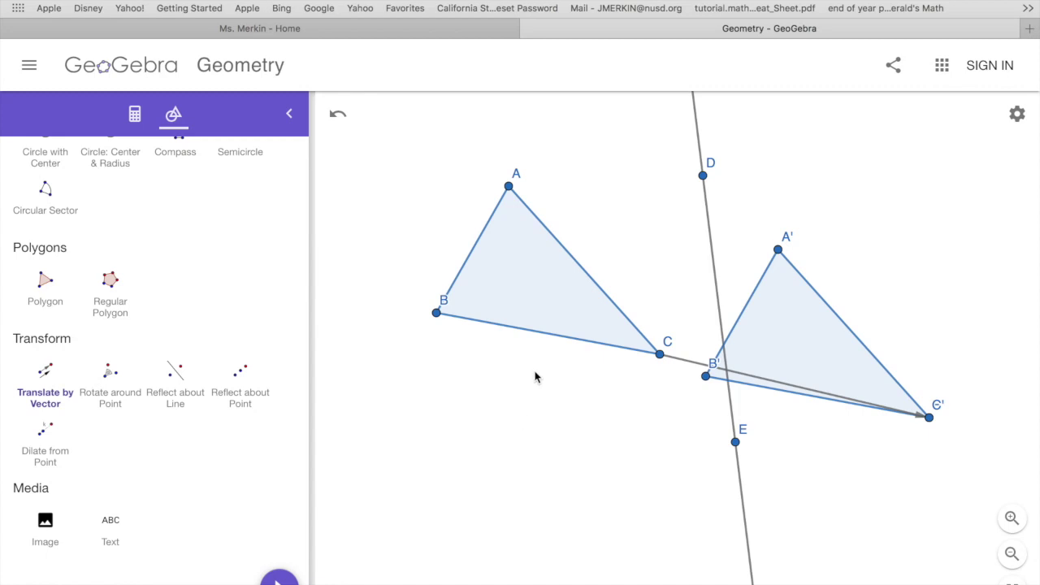
click(45, 371)
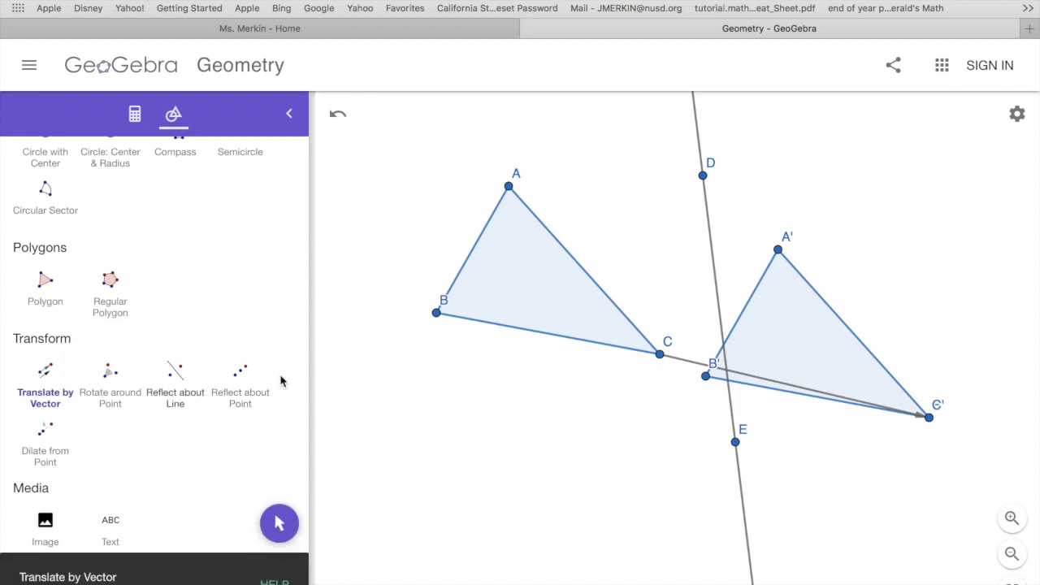
Translate segment BC after an undo and redo, then select copy B'1C'1 and point B'1
click(556, 342)
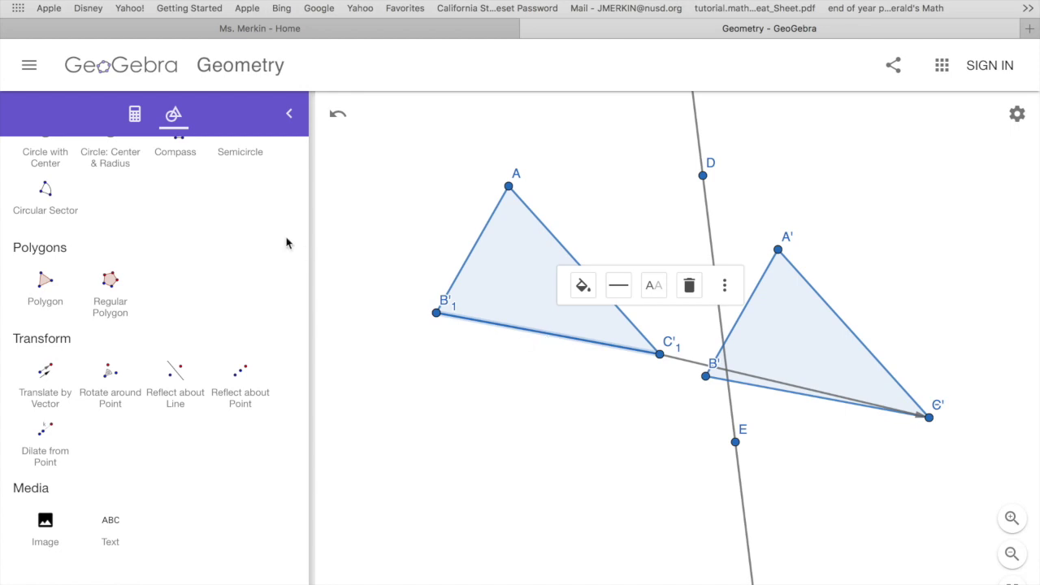
click(338, 115)
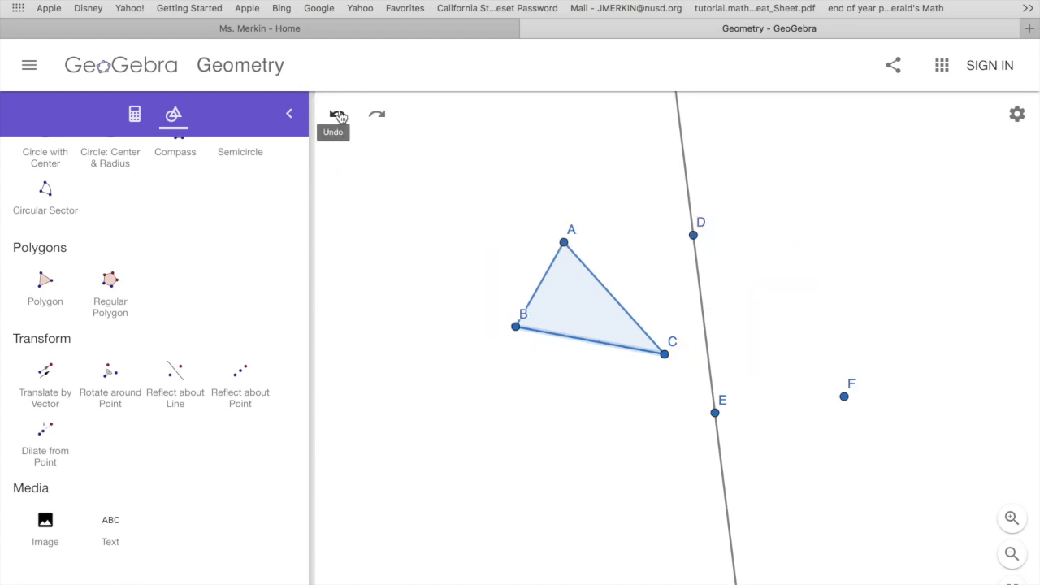
click(376, 114)
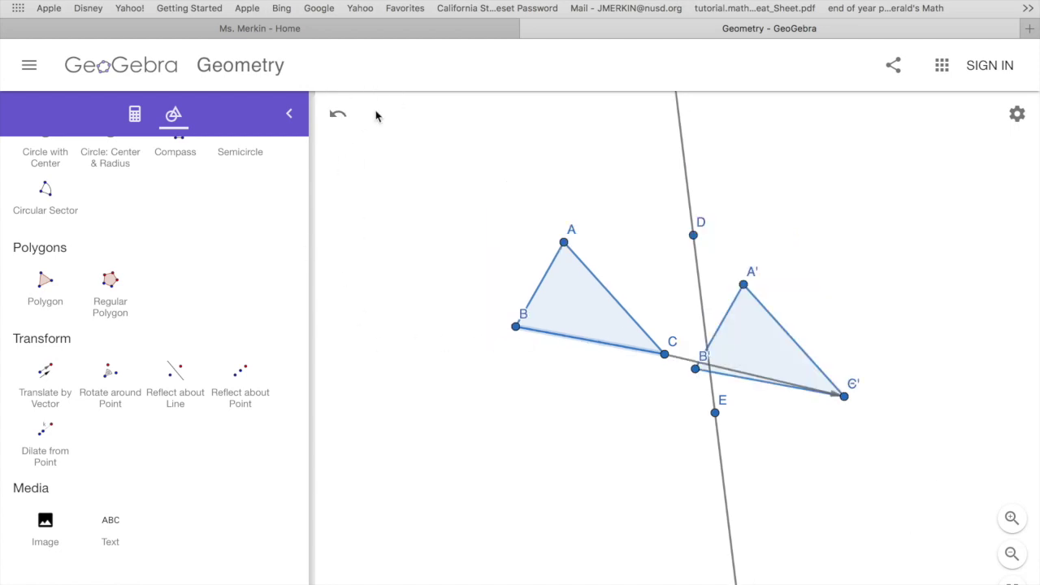
click(46, 373)
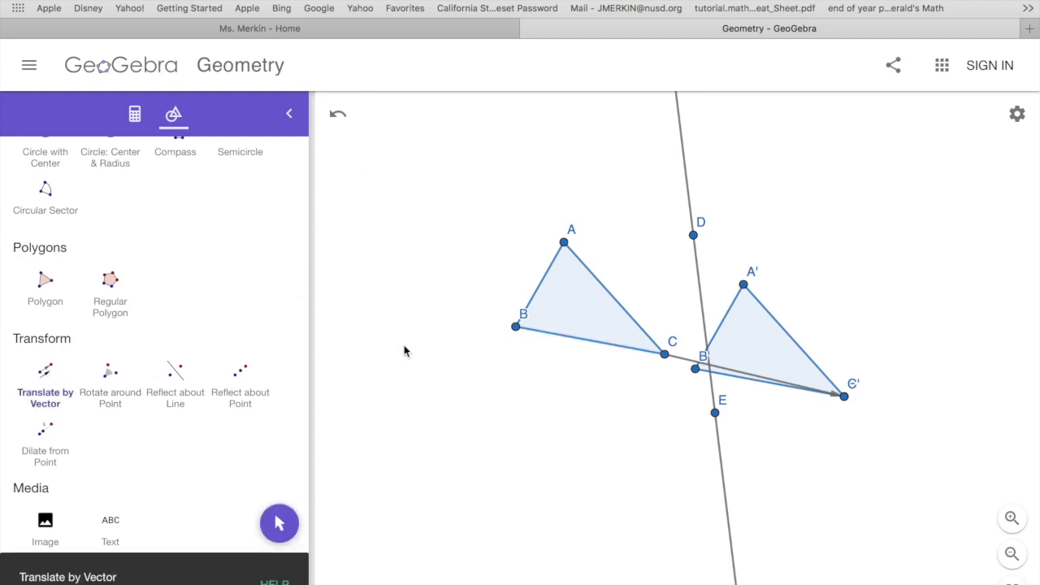
click(582, 343)
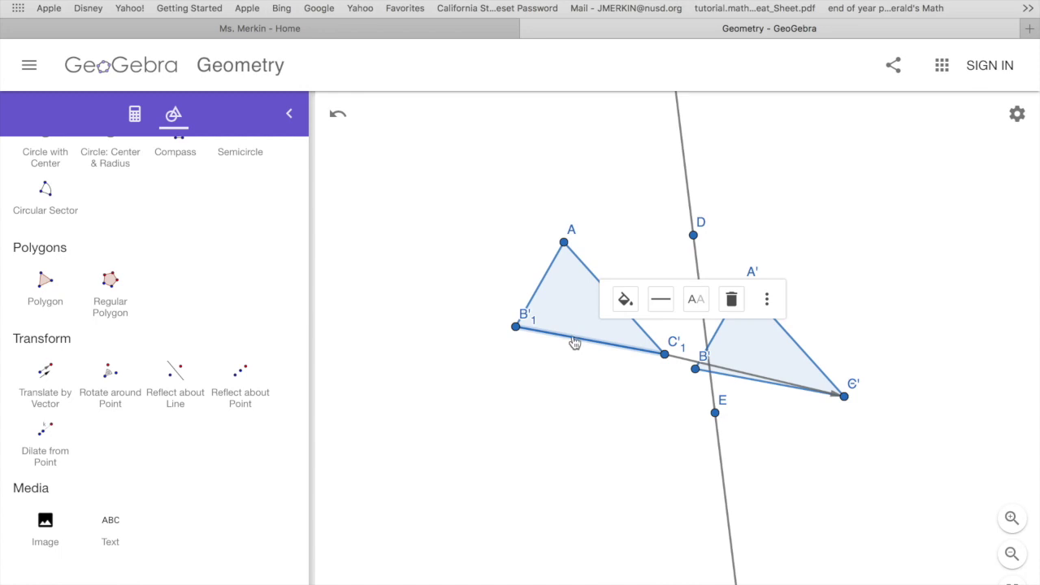
click(554, 337)
click(517, 327)
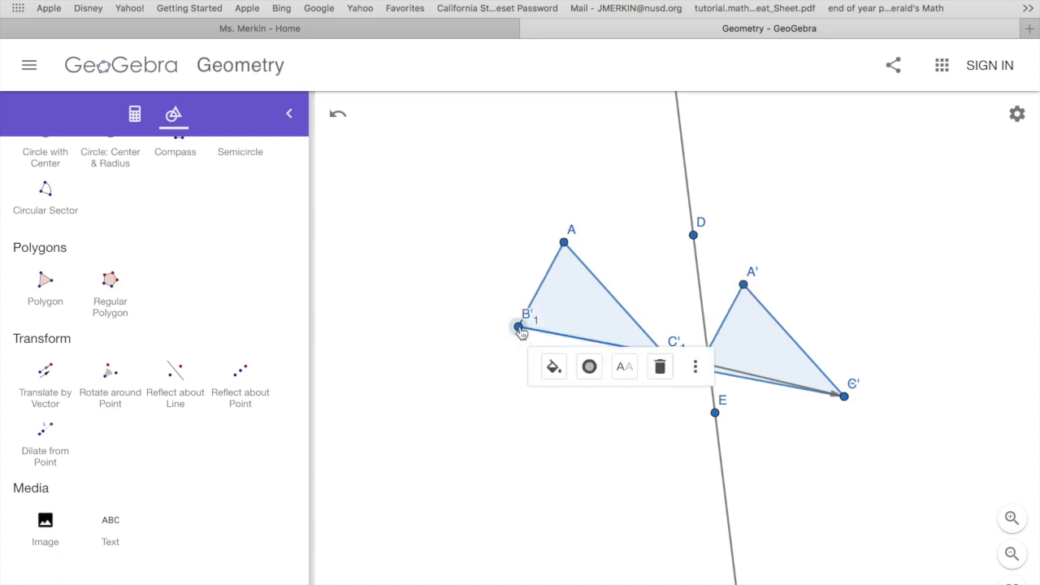
Start a translation vector at point B'1 ending at a new point G below it
click(43, 380)
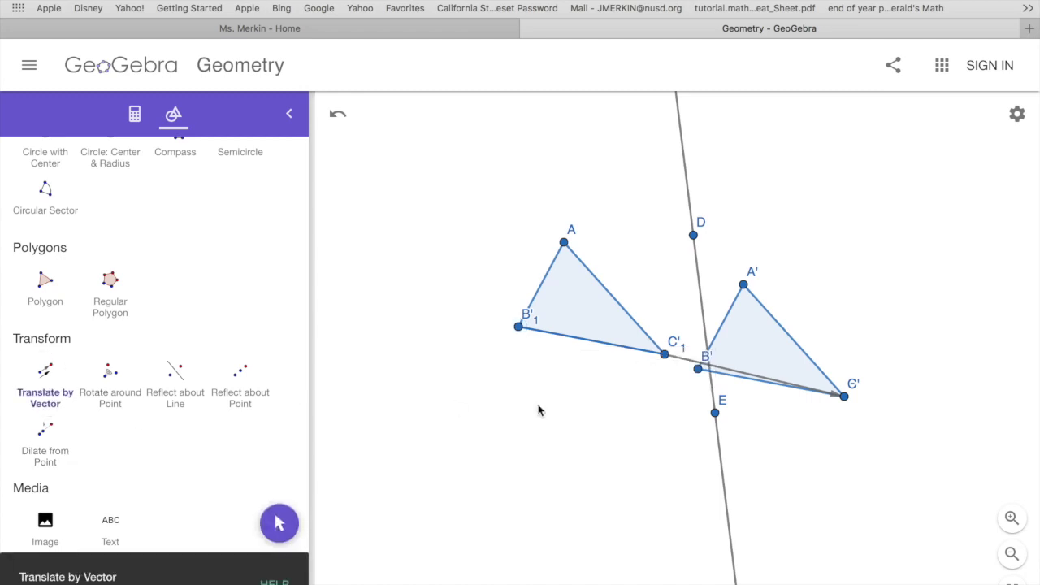
click(520, 327)
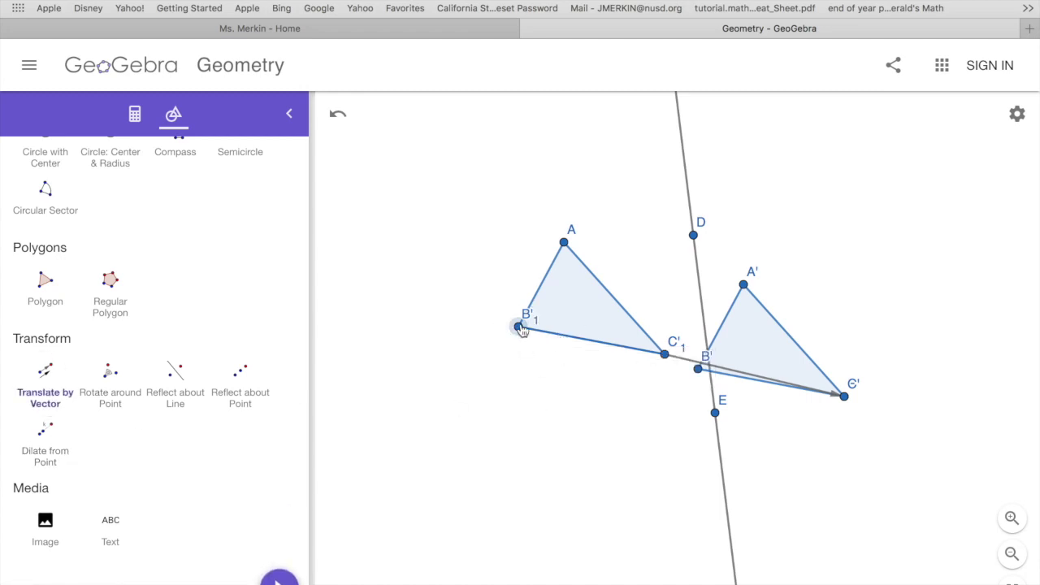
click(520, 395)
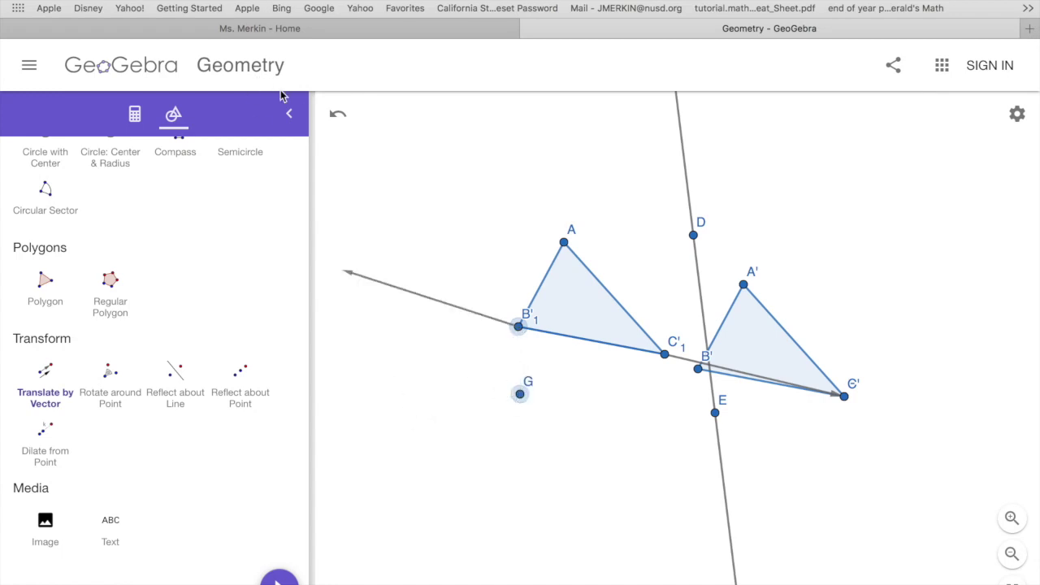
click(520, 393)
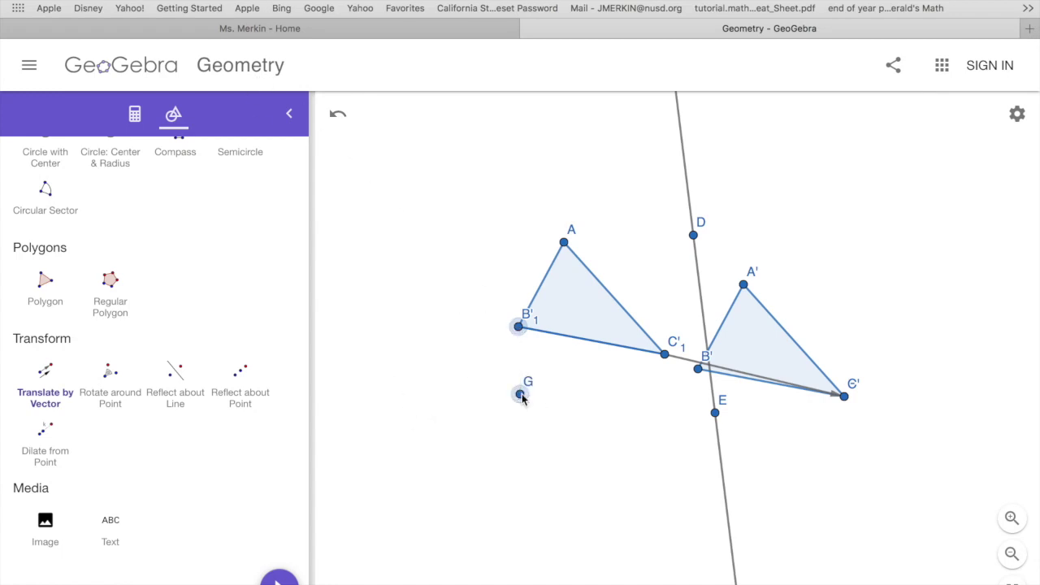
Undo twice, then translate segment BC along a fresh vector from G to H
click(336, 115)
click(337, 114)
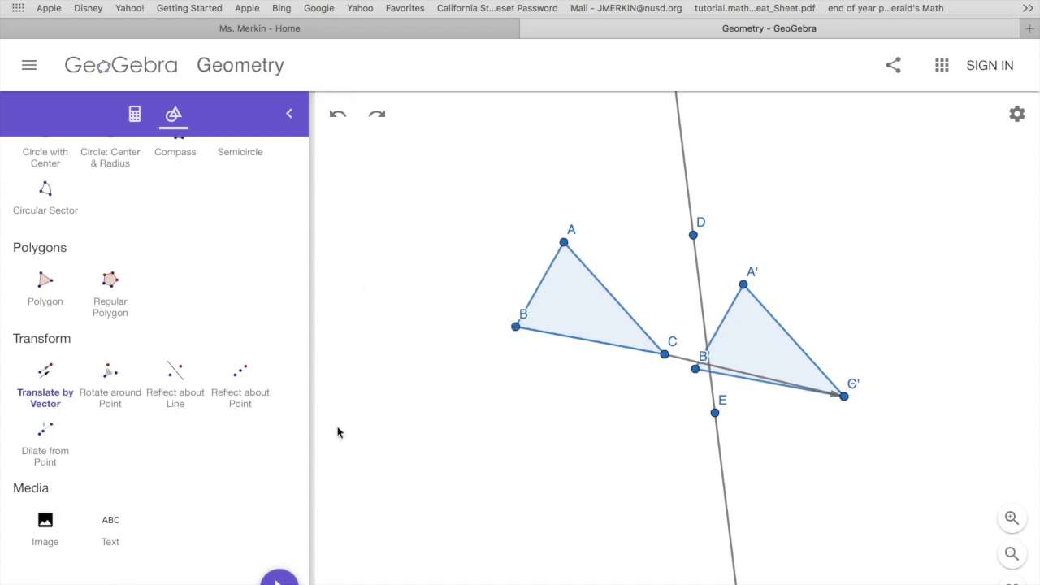
click(47, 374)
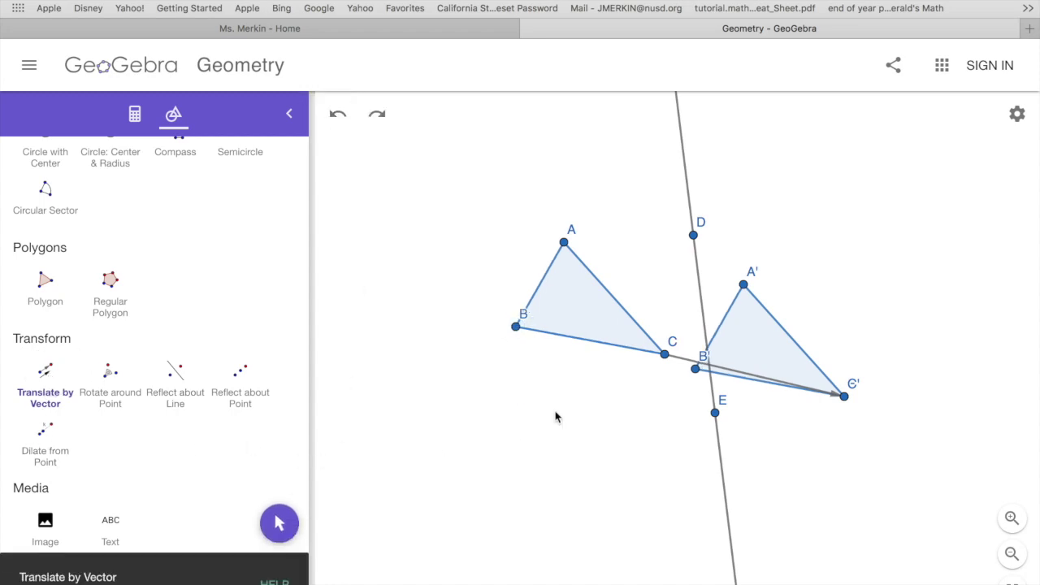
click(587, 347)
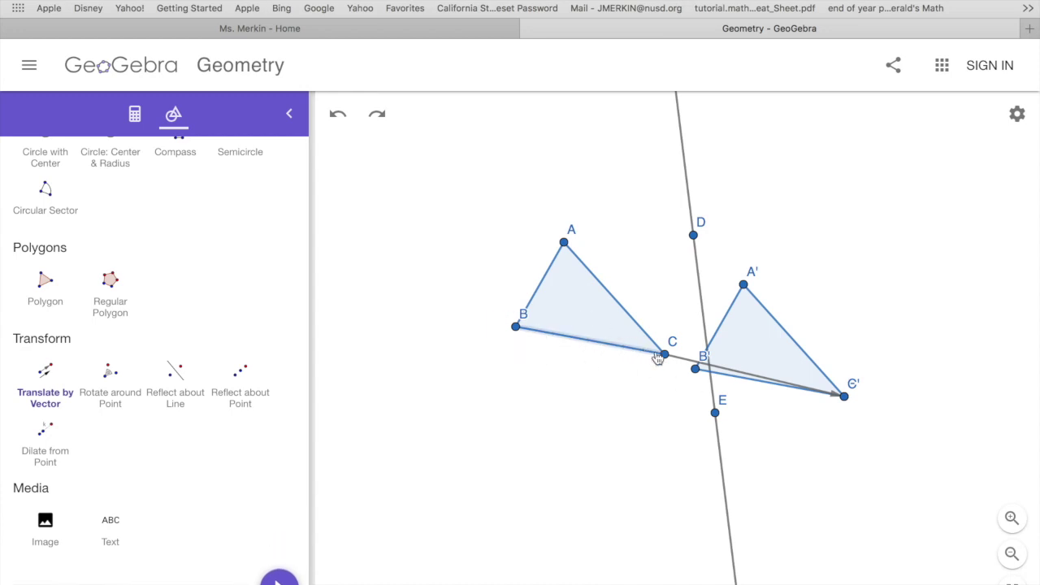
click(589, 345)
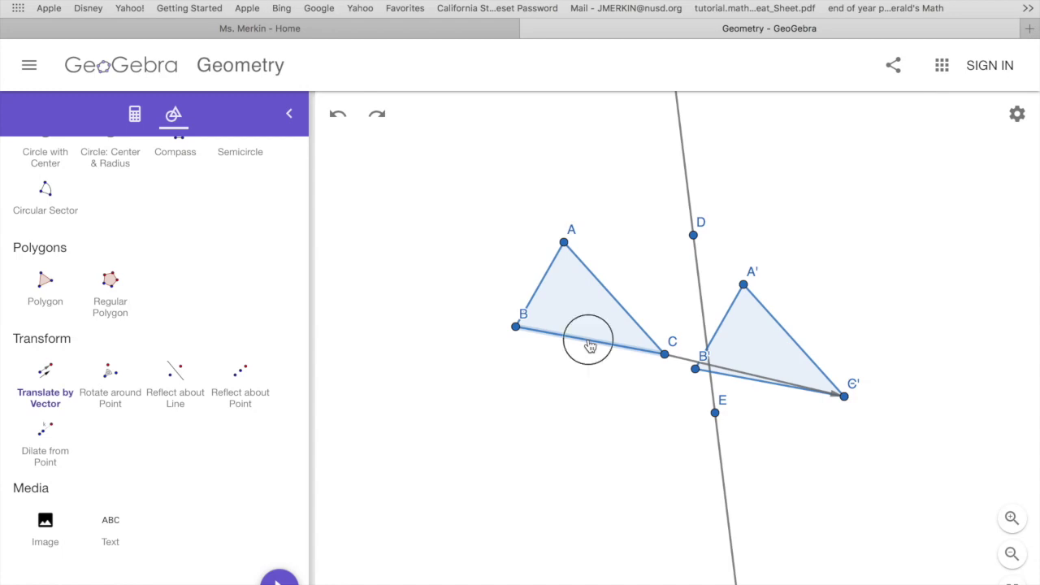
click(579, 388)
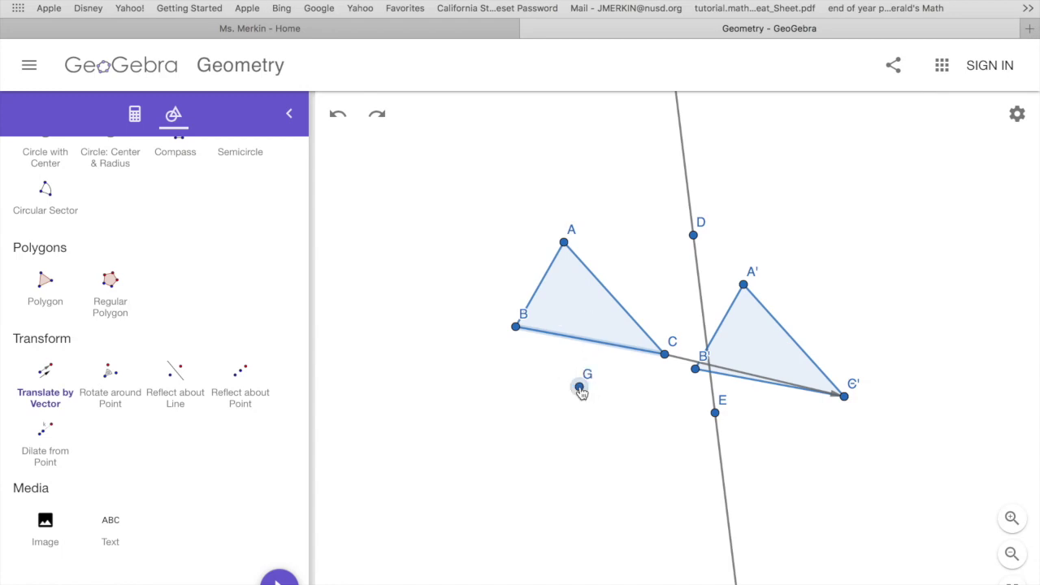
click(472, 432)
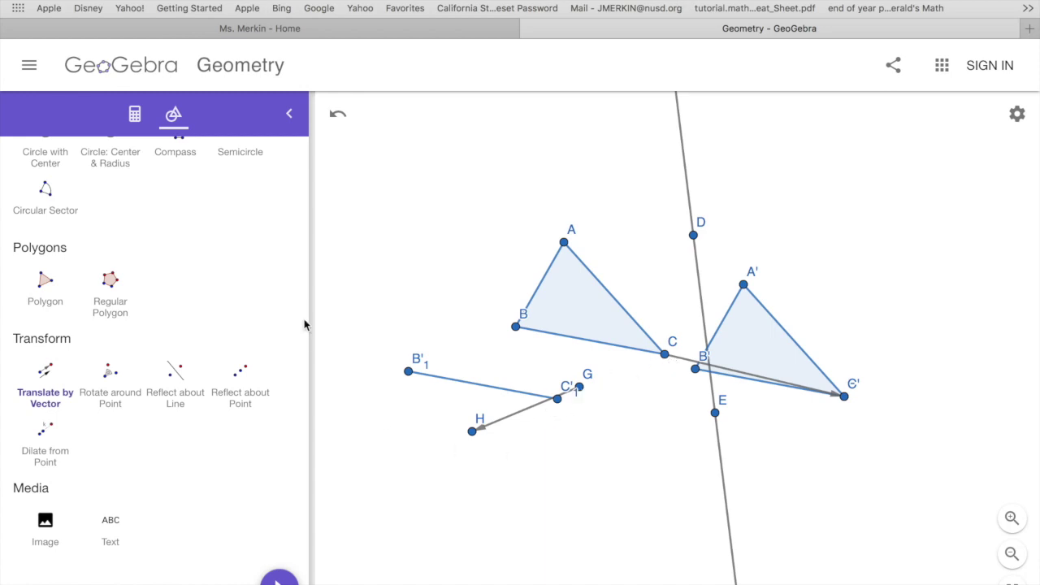
scroll(92, 285, up, 6)
Drag vector GH lower on the canvas, then pick triangle ABC with Translate by Vector
click(46, 199)
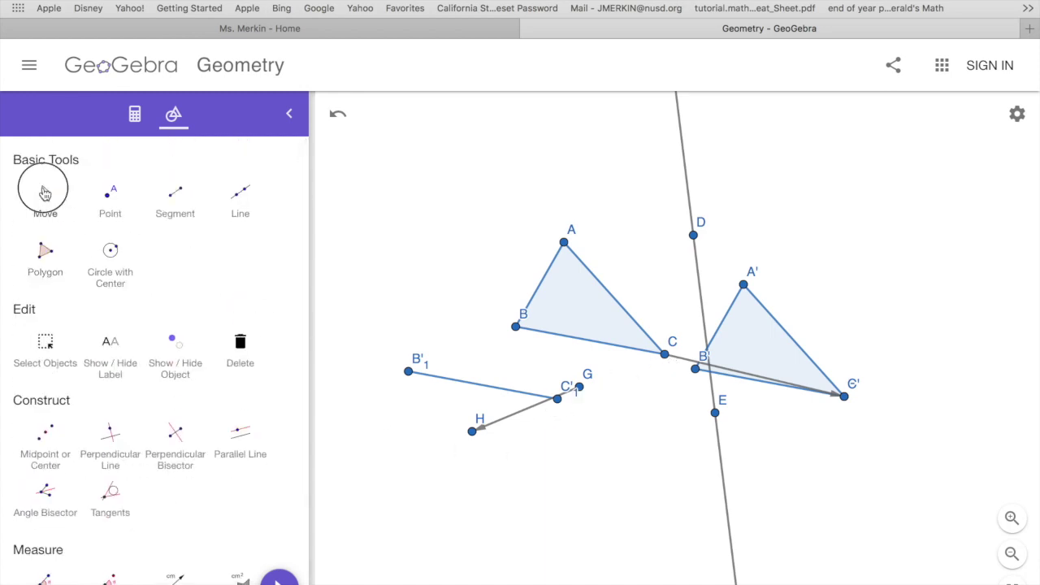
drag(530, 414, 534, 509)
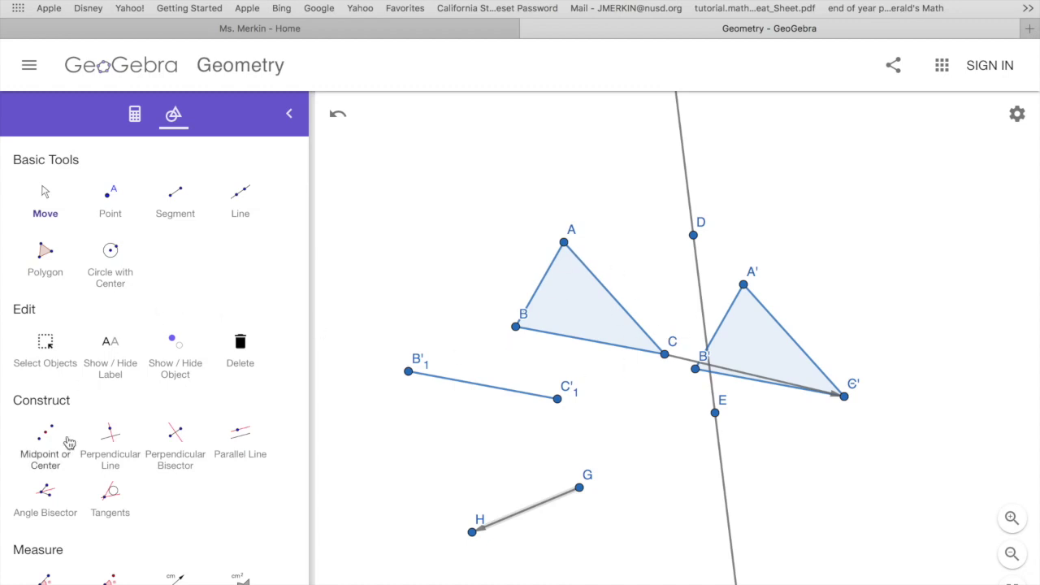
scroll(75, 528, down, 3)
scroll(75, 530, down, 5)
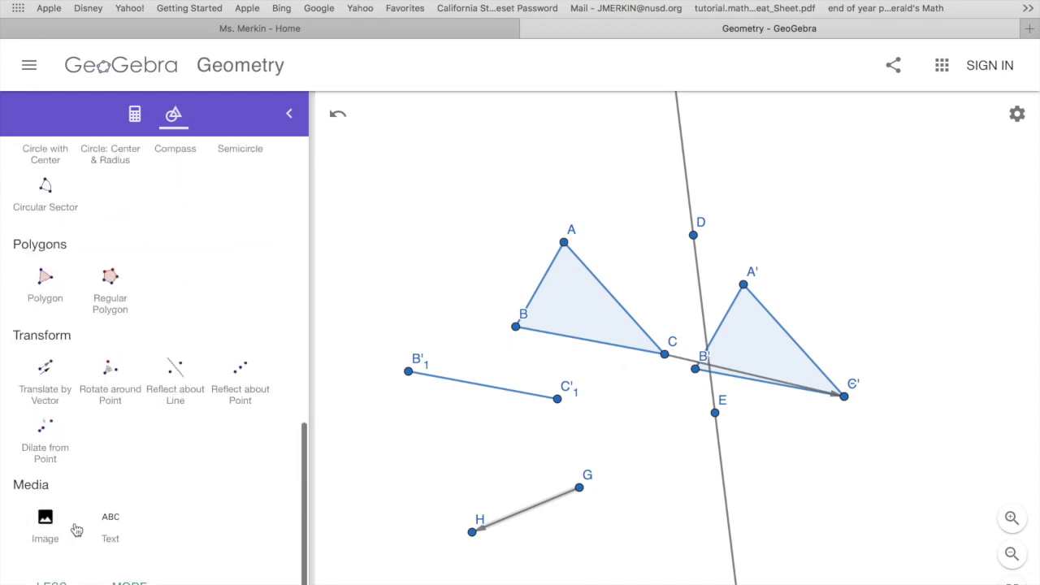
click(46, 285)
click(45, 367)
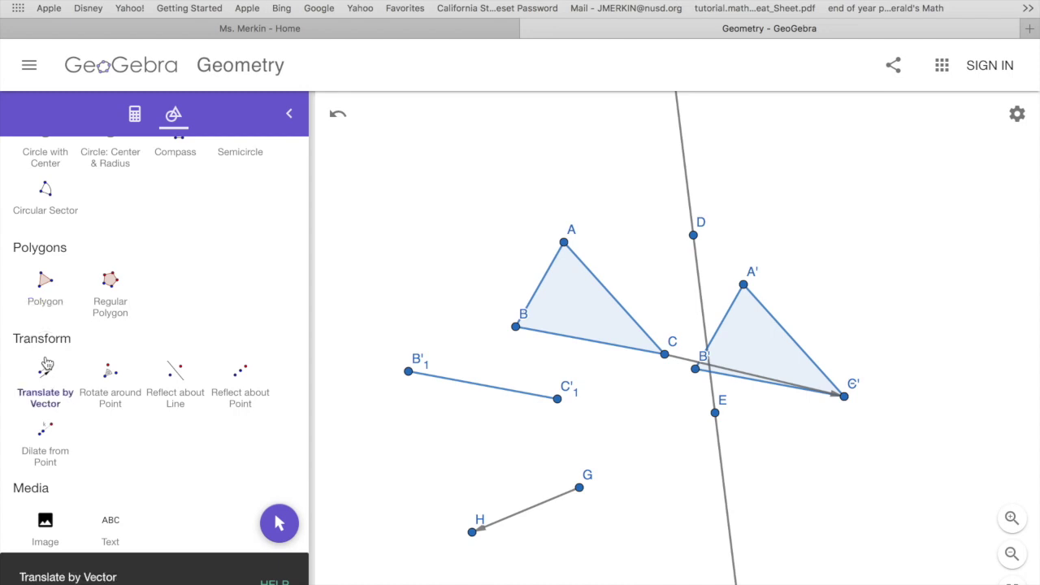
click(577, 308)
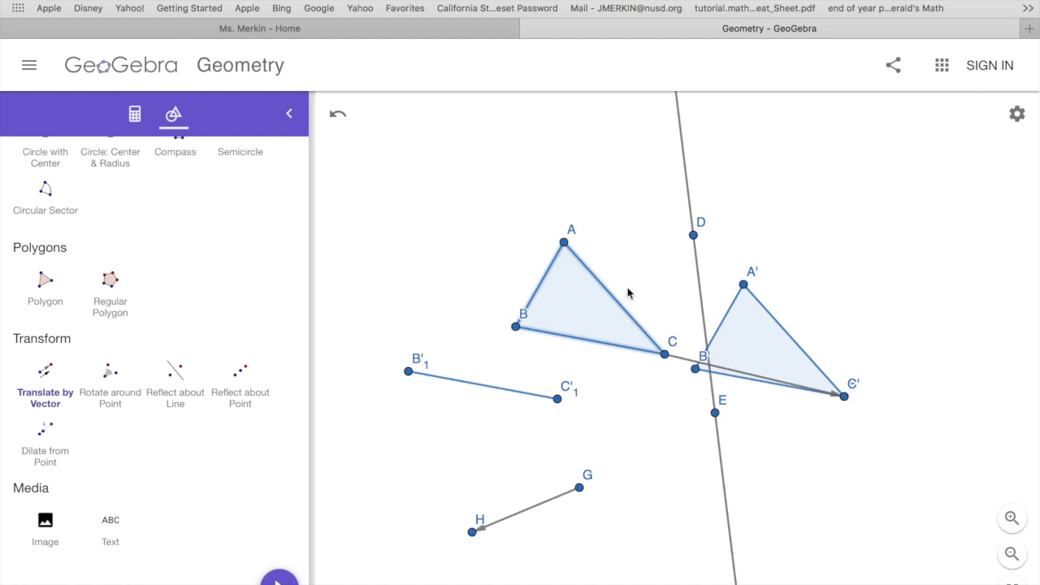
Undo seven times, removing B'1C'1, vector GH, points F, G, H and A'B'C', then zoom out twice
click(338, 117)
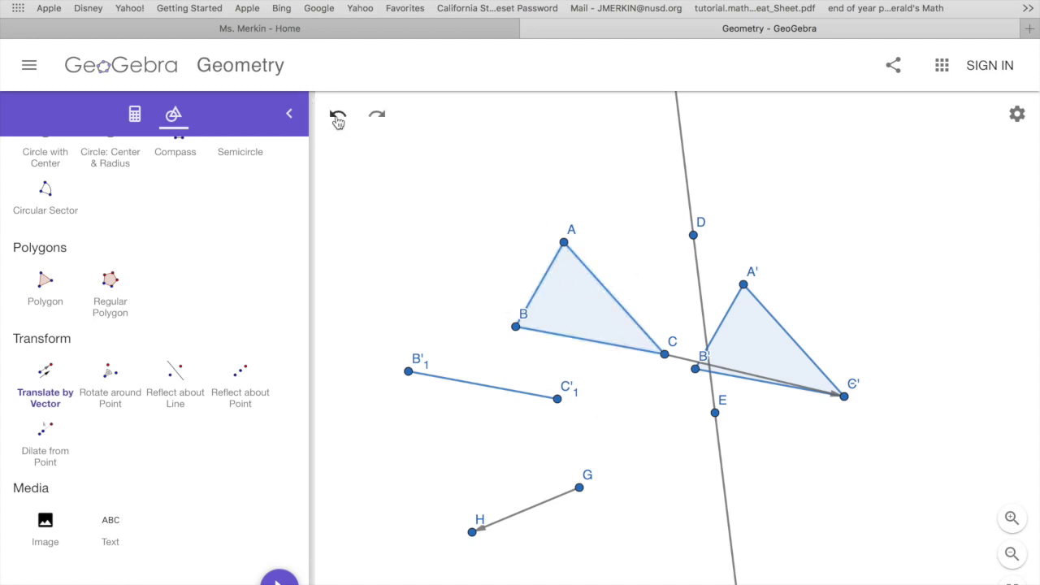
click(339, 117)
click(338, 117)
click(338, 117)
click(338, 117)
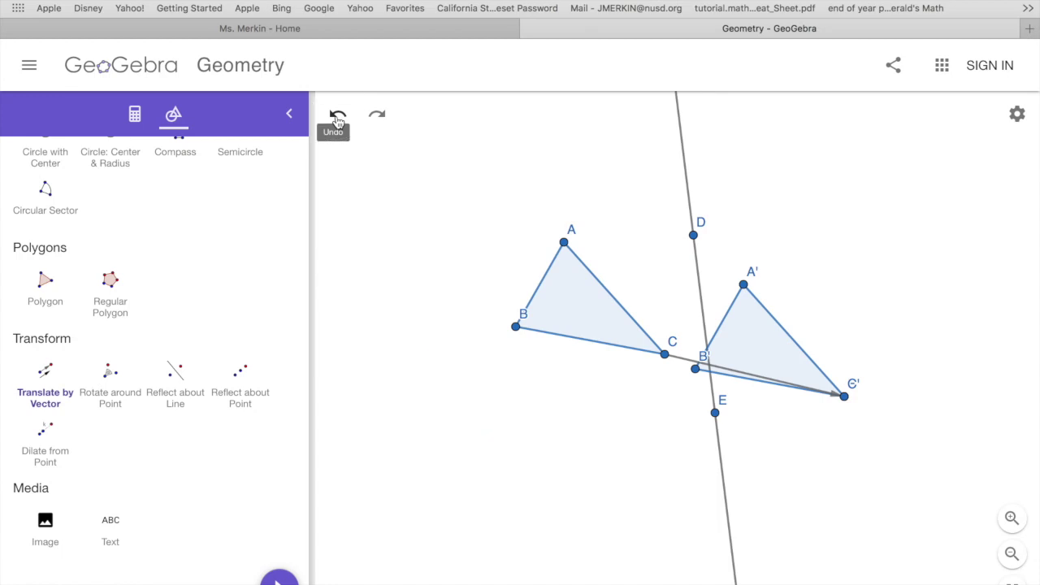
click(338, 117)
click(339, 117)
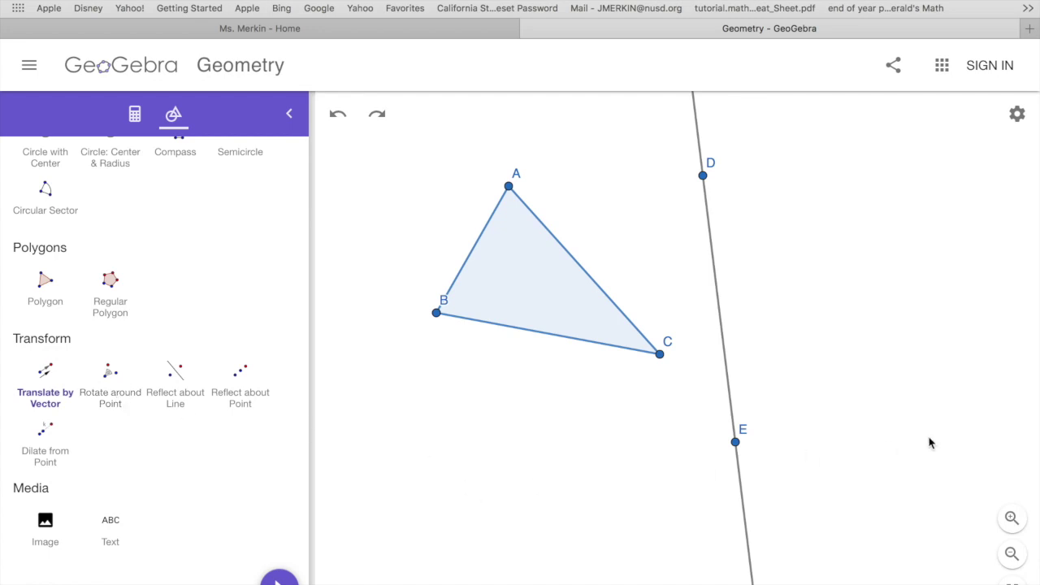
click(1012, 554)
click(1012, 553)
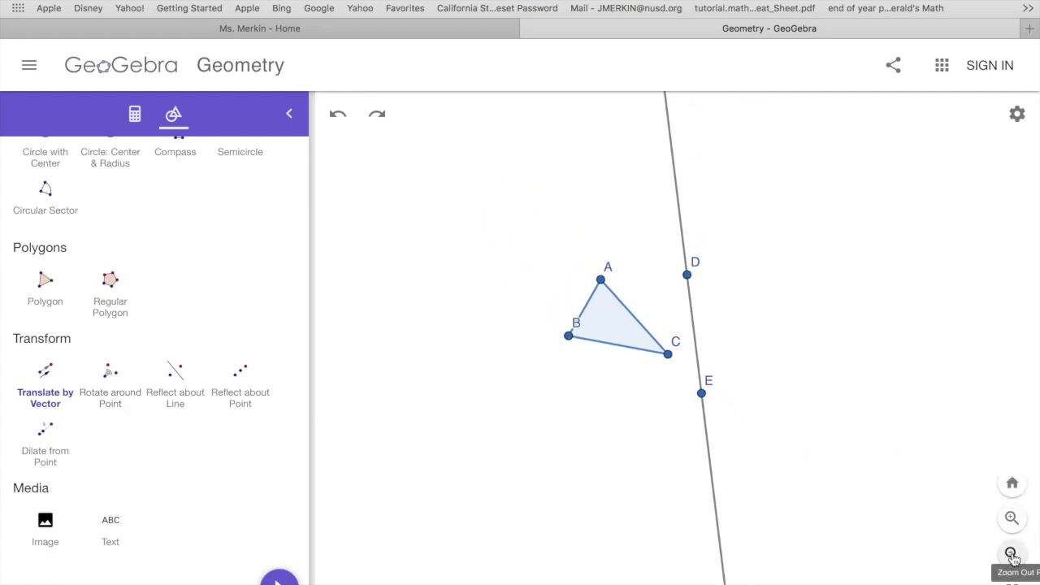
Rotate triangle ABC 90° clockwise about point E, replacing the default 45° angle
click(109, 382)
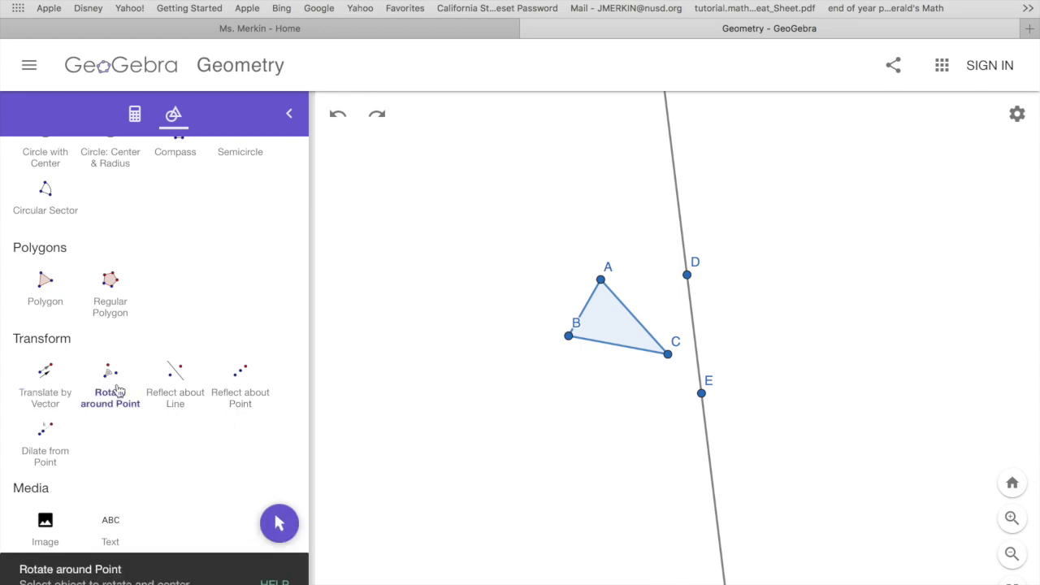
click(611, 325)
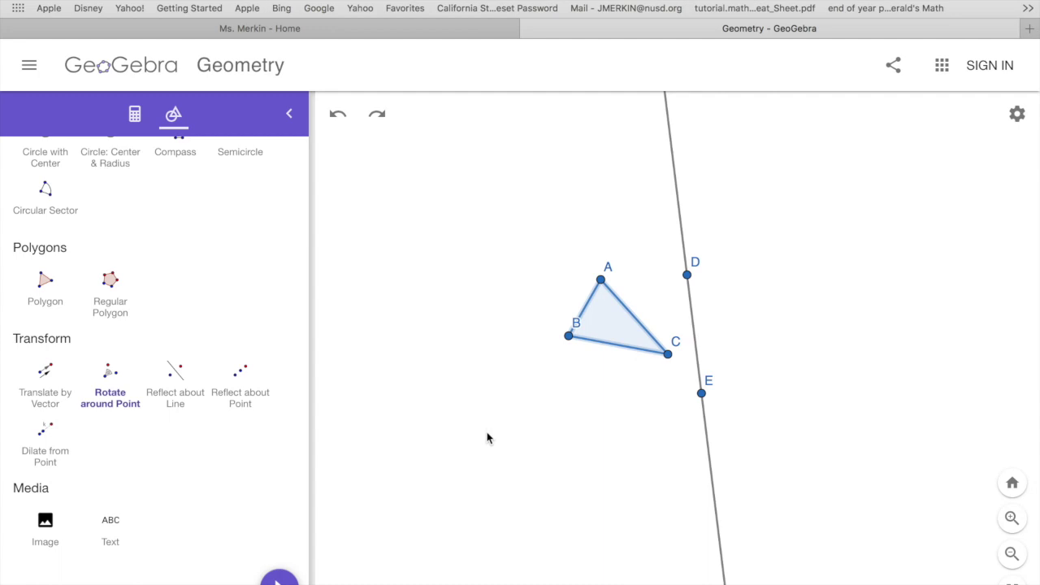
click(702, 395)
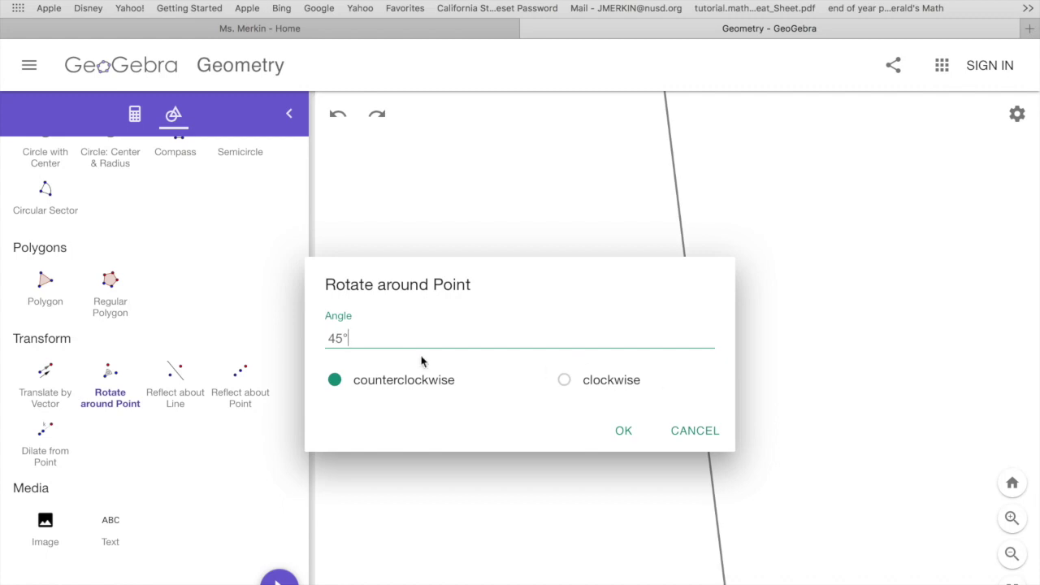
double_click(340, 339)
text(90)
click(563, 382)
click(624, 432)
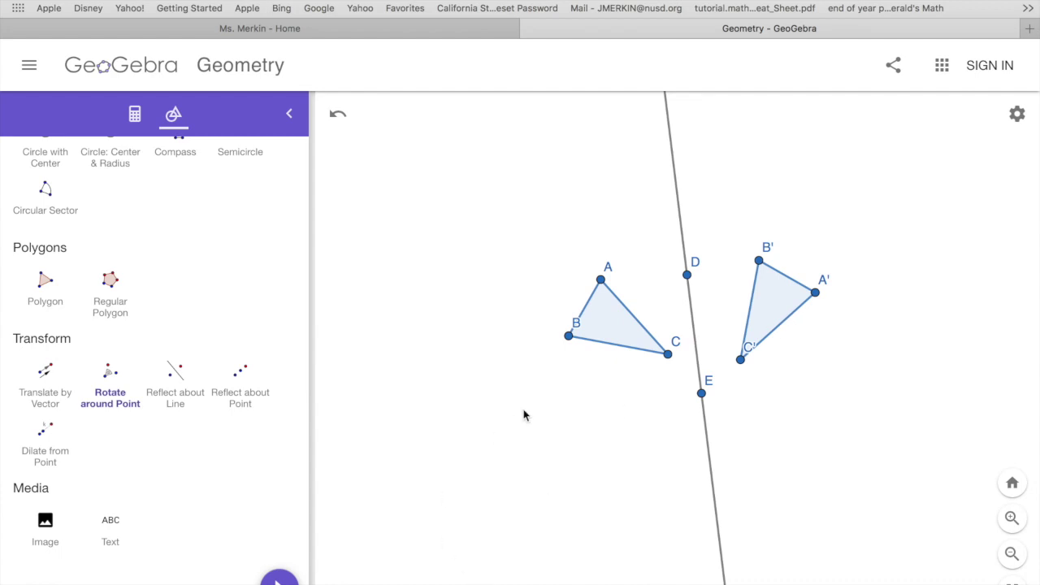
Rotate triangle ABC 180° about point E, adding triangle A'1B'1C'1
click(612, 323)
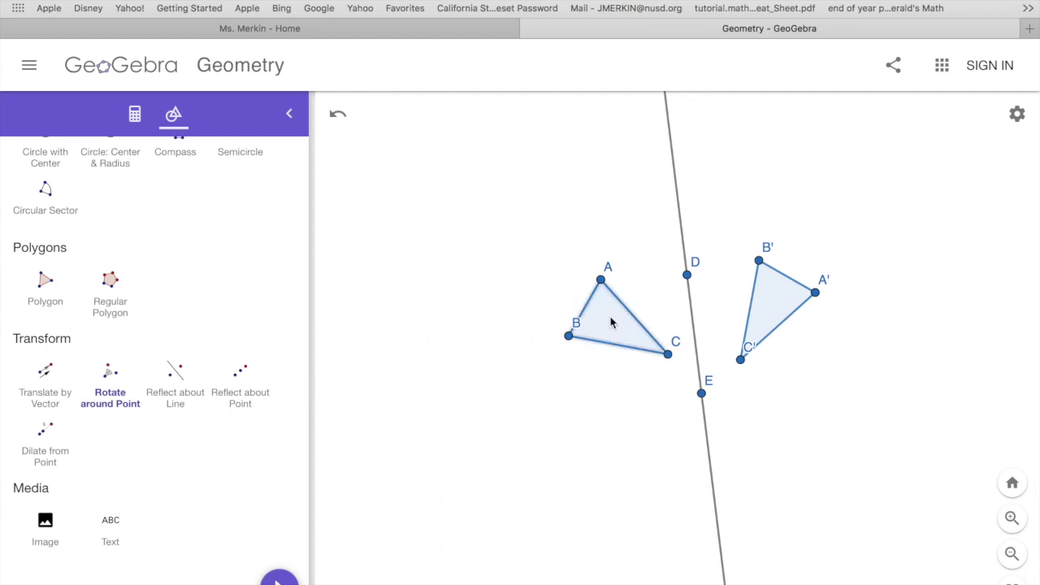
click(703, 396)
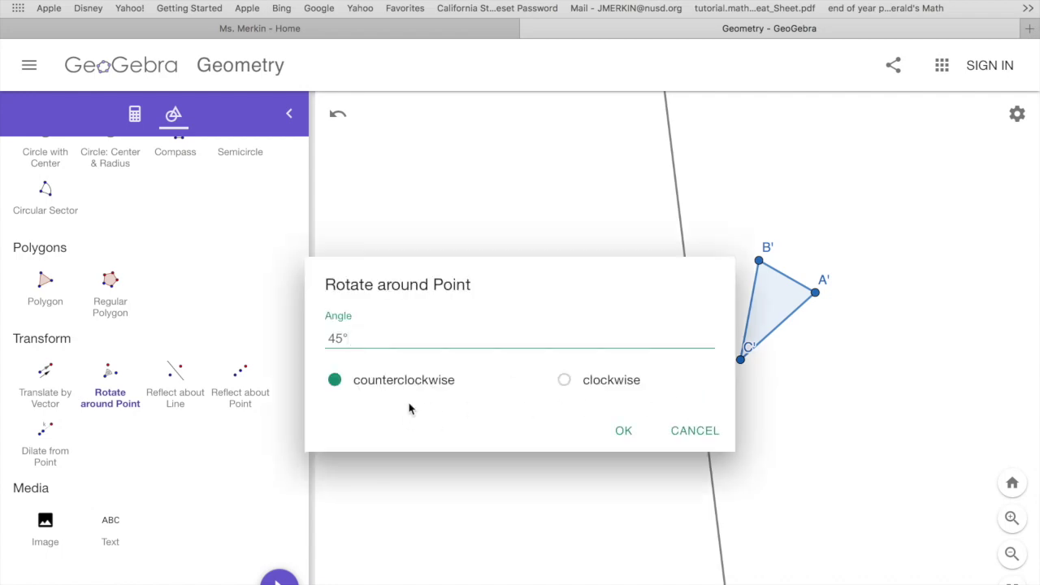
double_click(337, 336)
text(180)
click(636, 434)
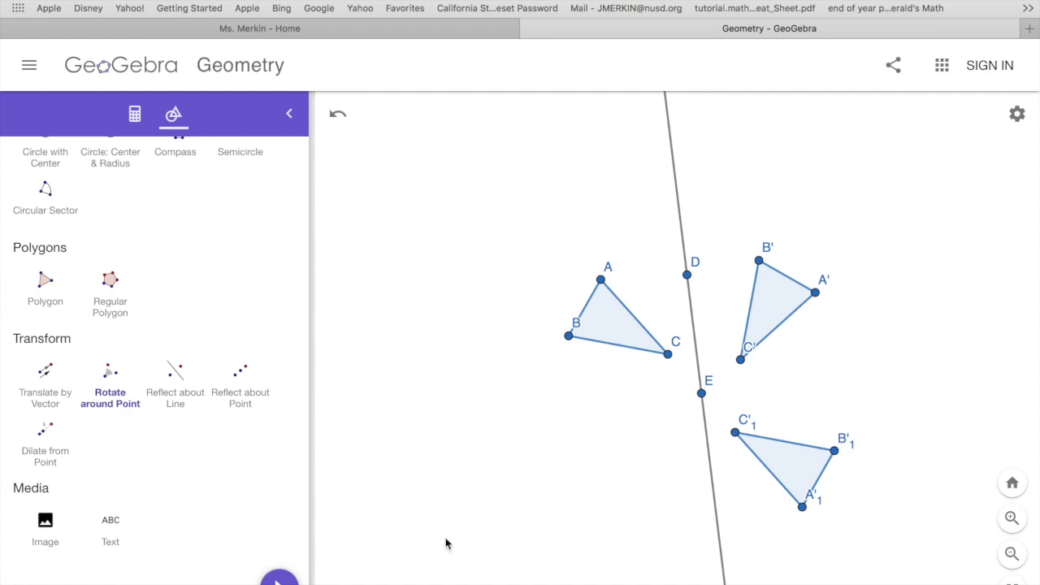
Undo both rotated triangles, then mirror triangle ABC across line DE as A'B'C'
click(338, 116)
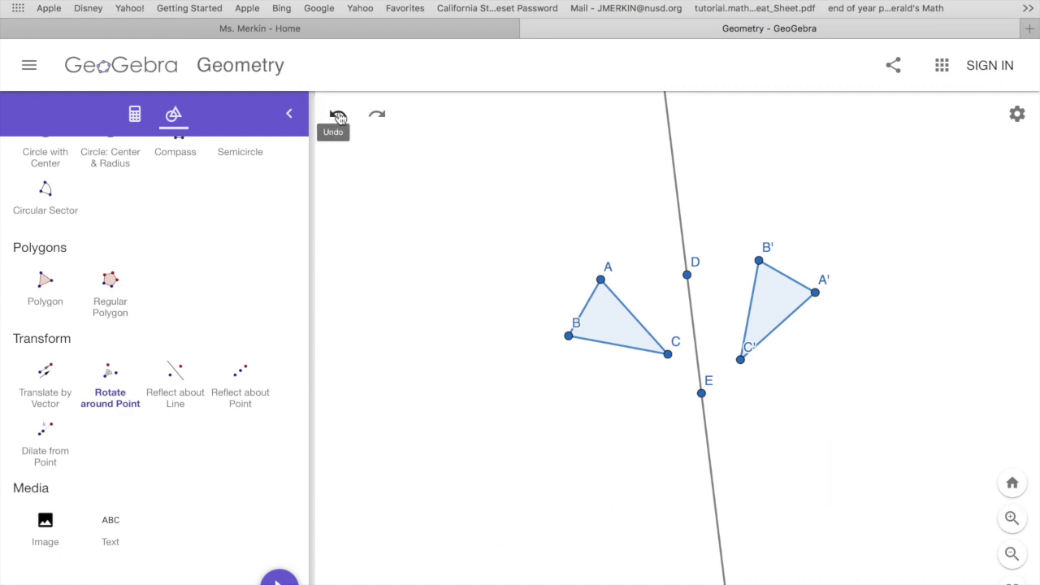
click(338, 116)
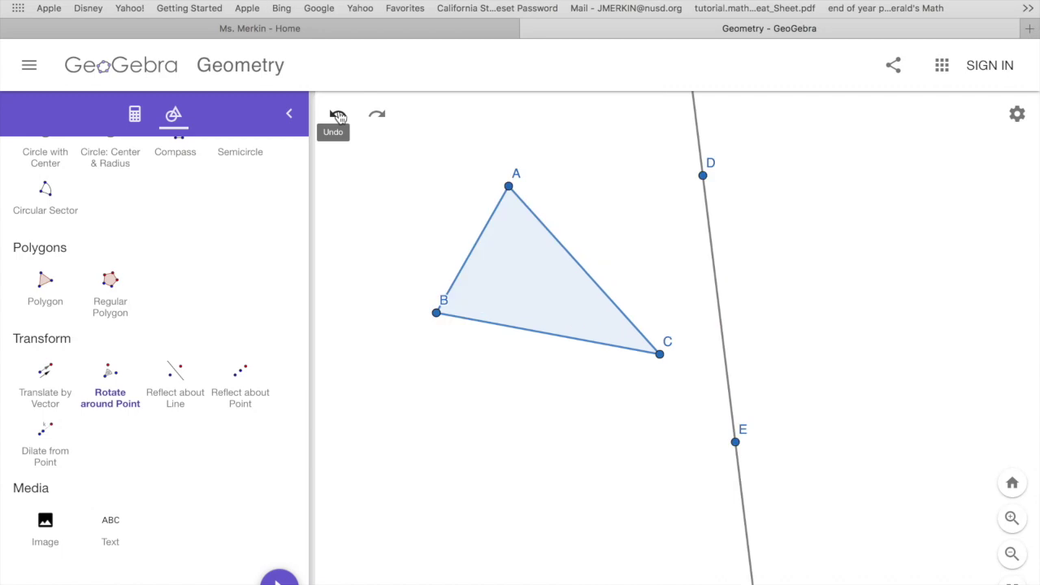
click(176, 387)
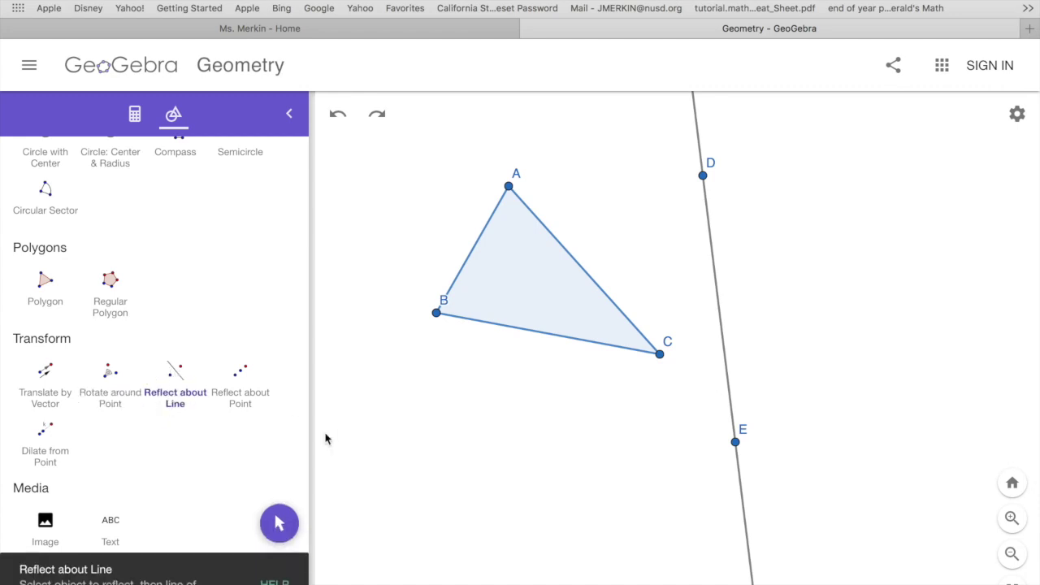
click(537, 298)
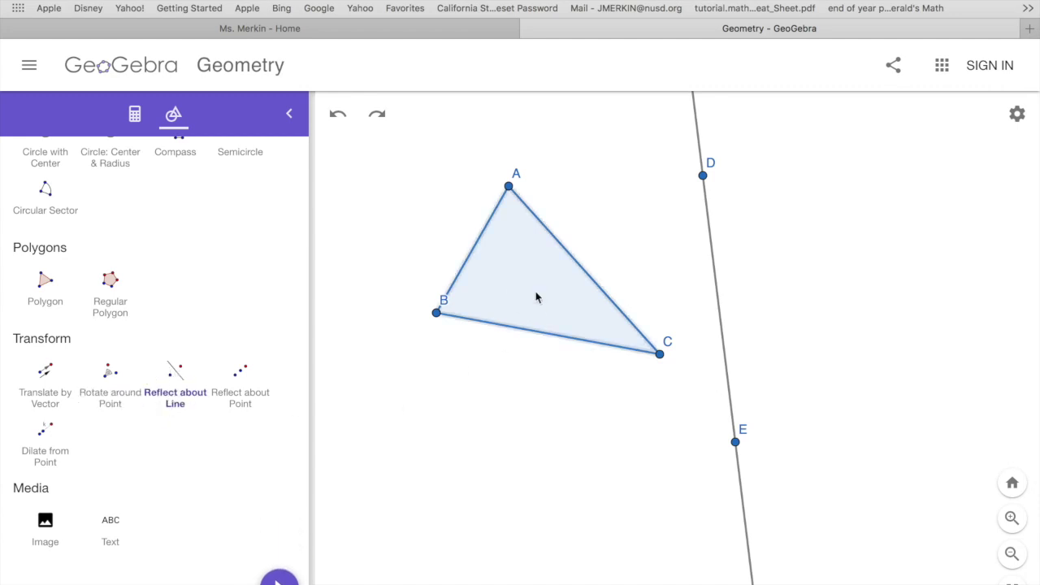
click(719, 301)
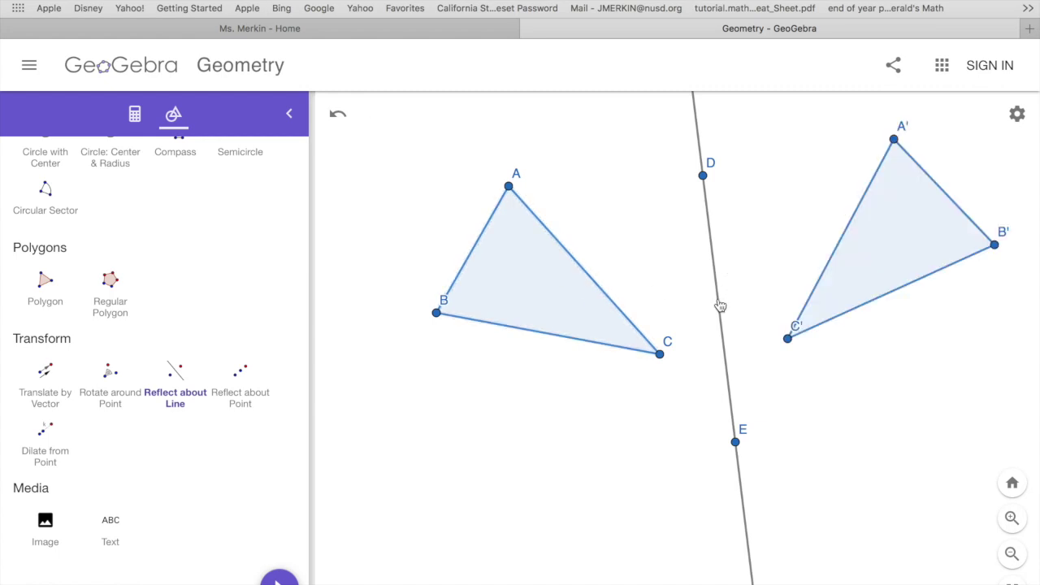